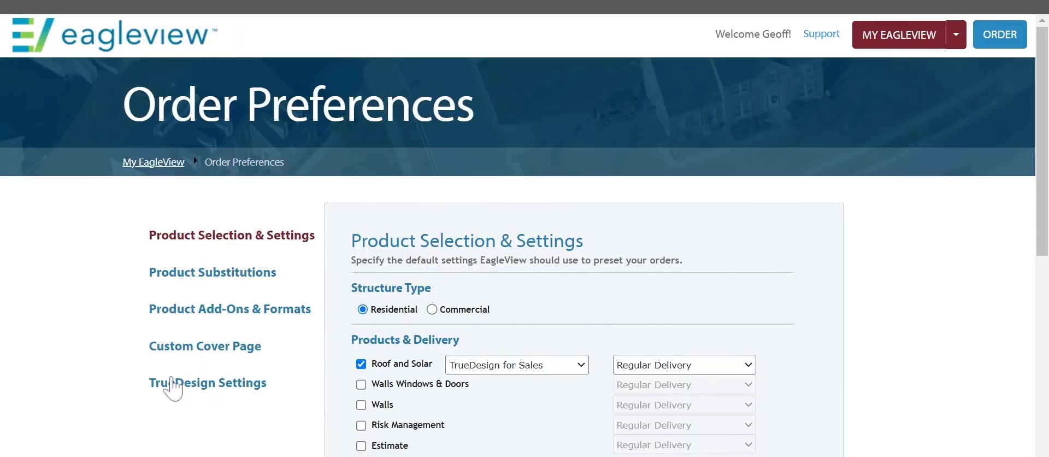
Step: Open the TrueDesign settings and switch on publishing for the new design preset
left_click(207, 385)
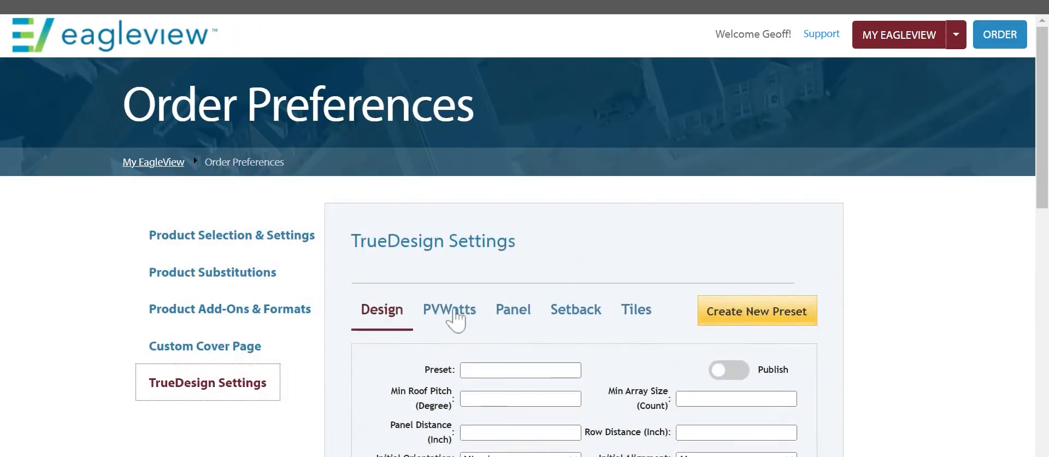
scroll(440, 313, "down", 2)
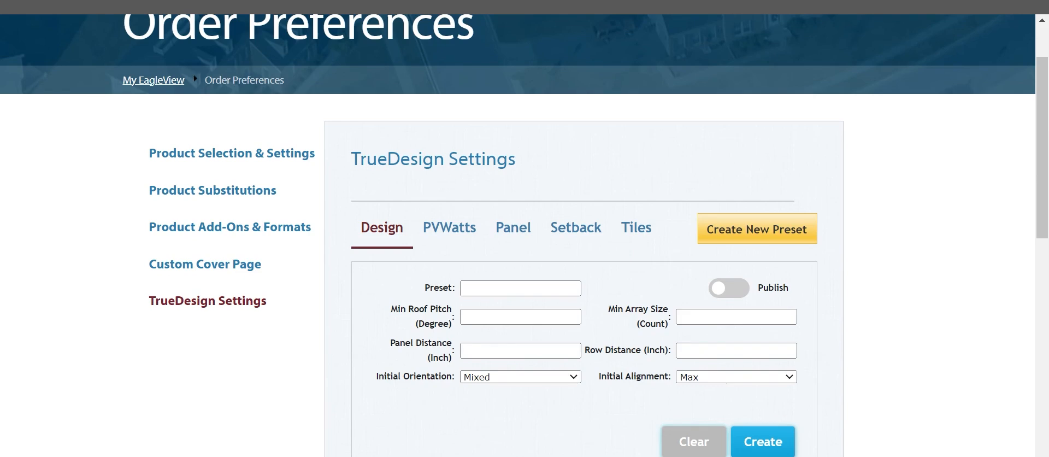
scroll(601, 297, "down", 1)
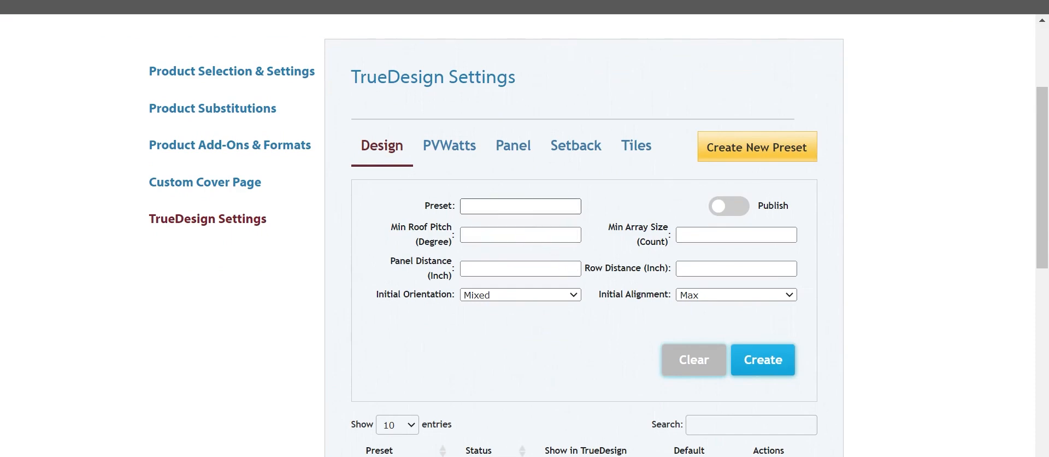
left_click(738, 207)
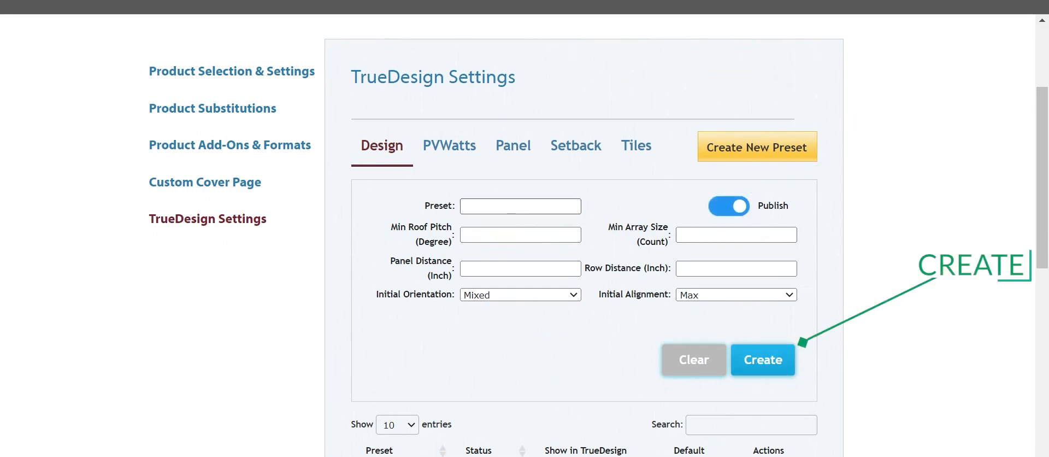
Step: Enable the 2s_Test design preset to show in TrueDesign and look through the rest of the preset list
scroll(594, 320, "down", 3)
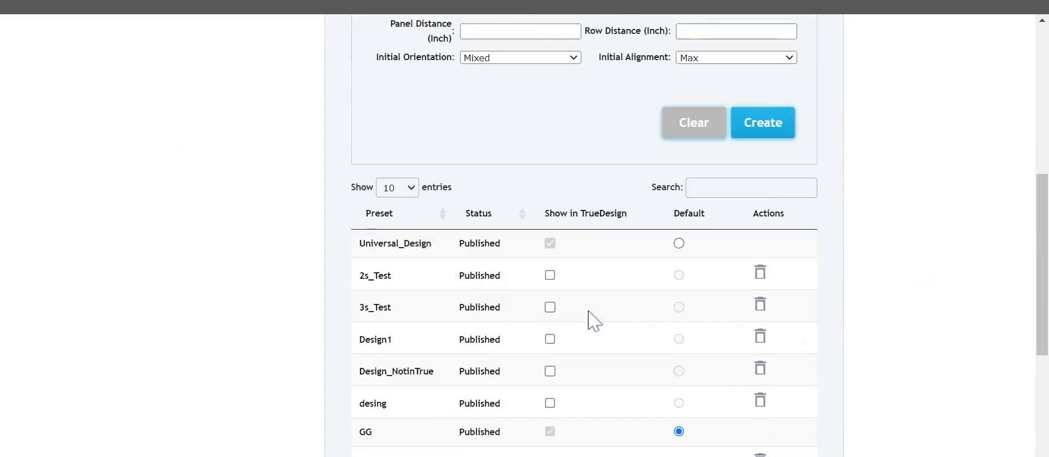
left_click(549, 266)
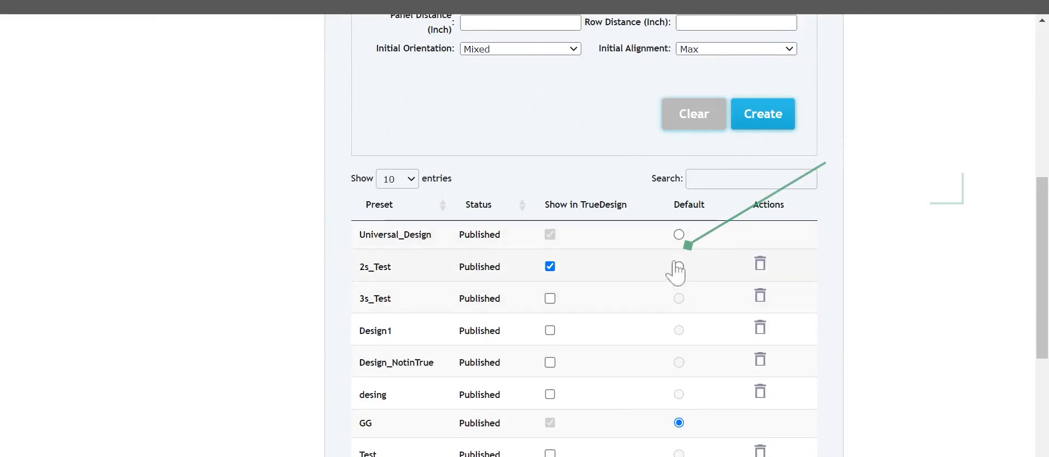
scroll(546, 218, "down", 2)
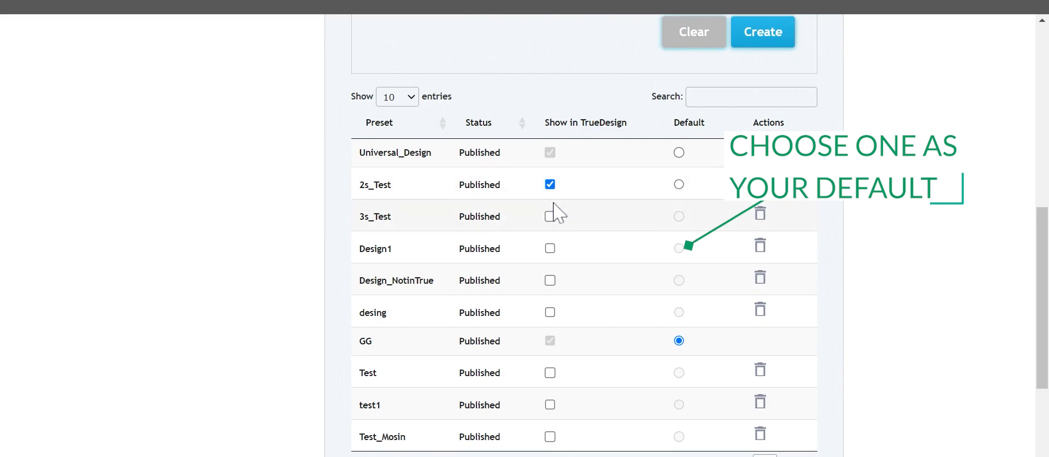
scroll(702, 299, "down", 3)
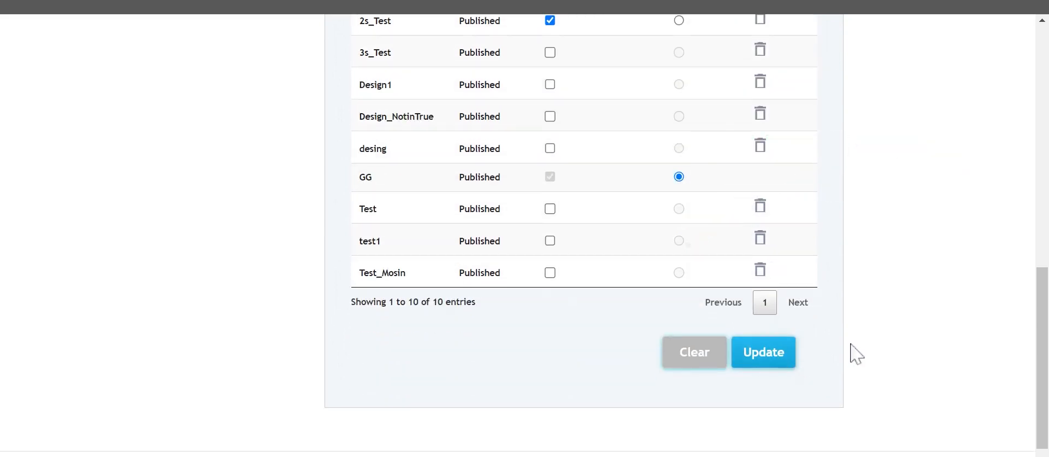
Step: Name the design preset ABCD, with minimum roof pitch 3 degrees, minimum array size 3, panel distance .5 inch and row distance .1 inch
scroll(775, 299, "up", 10)
scroll(682, 284, "down", 2)
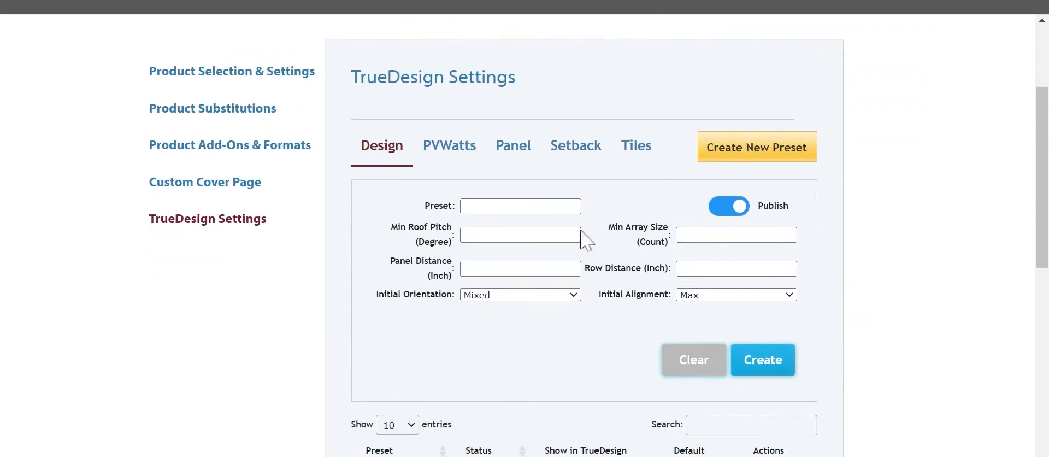
left_click(519, 206)
type("ABCD")
key("Return")
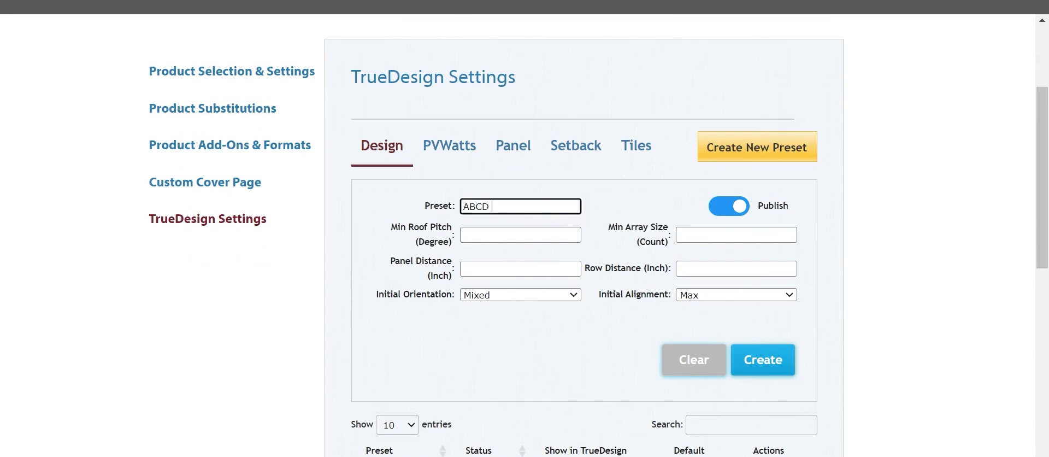
left_click(534, 234)
left_click(498, 269)
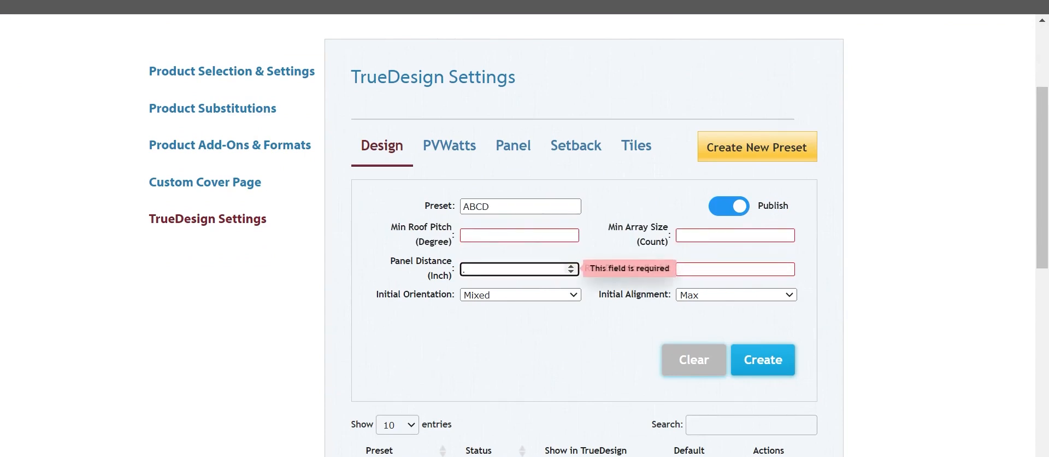
left_click(481, 235)
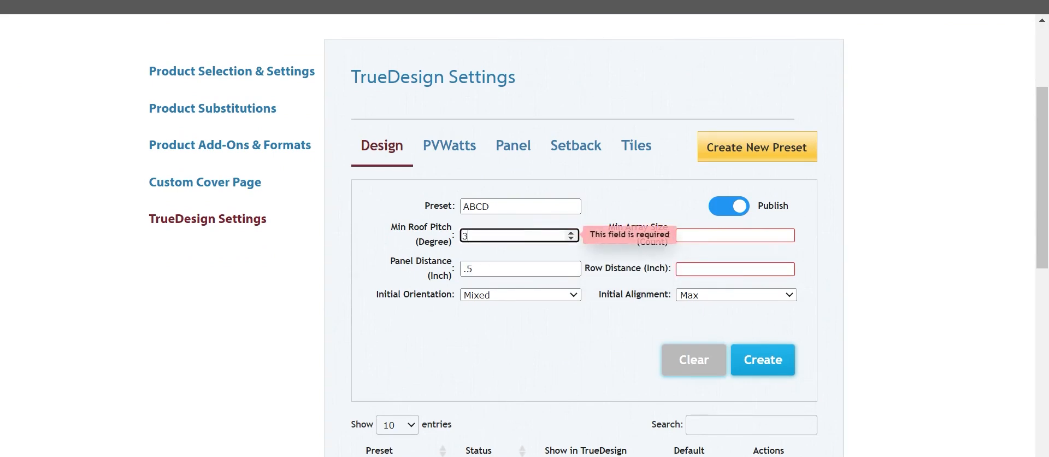
left_click(698, 239)
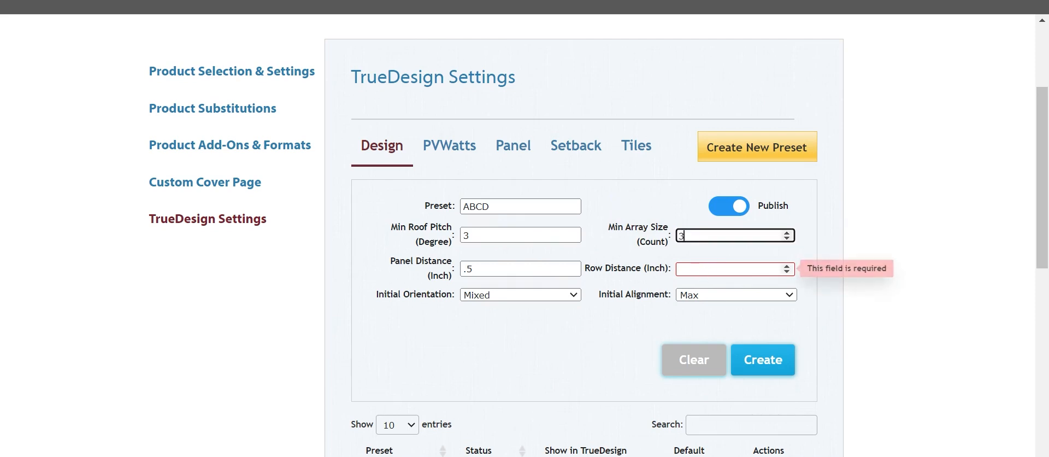
left_click(696, 268)
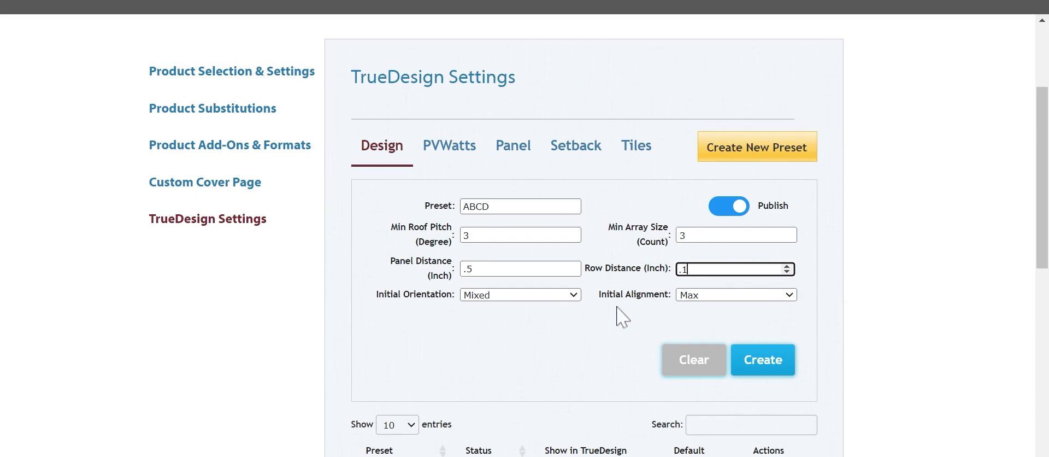
Step: Set the design preset's initial orientation to Portrait and its initial alignment to Aligned
left_click(556, 306)
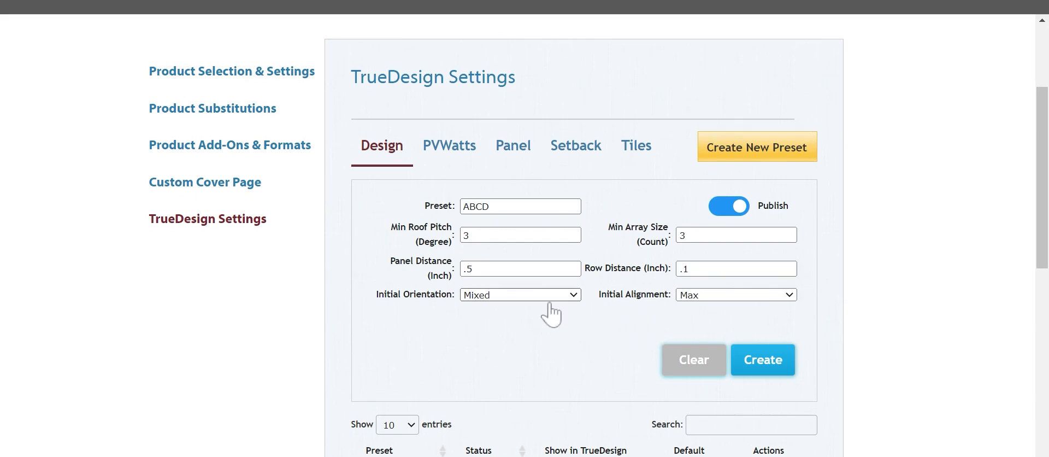
left_click(550, 302)
left_click(541, 318)
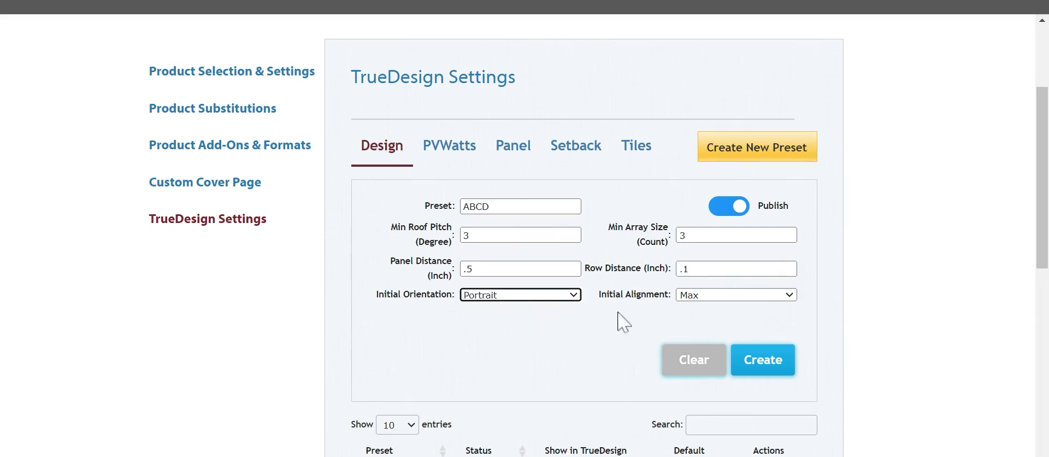
left_click(692, 299)
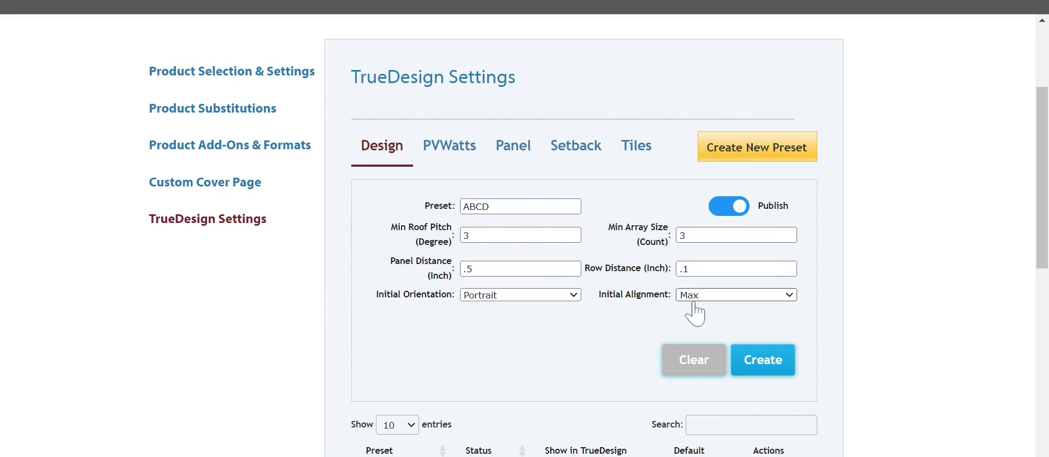
left_click(692, 304)
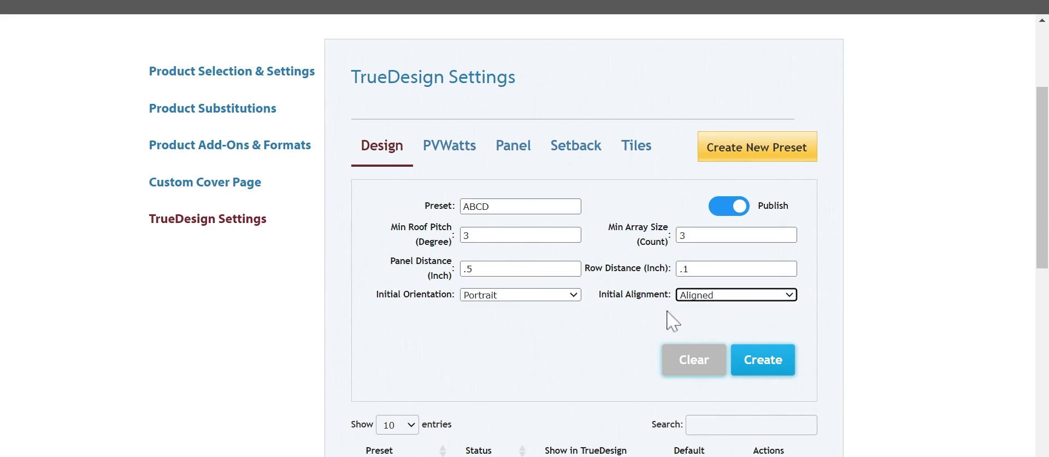
left_click(701, 297)
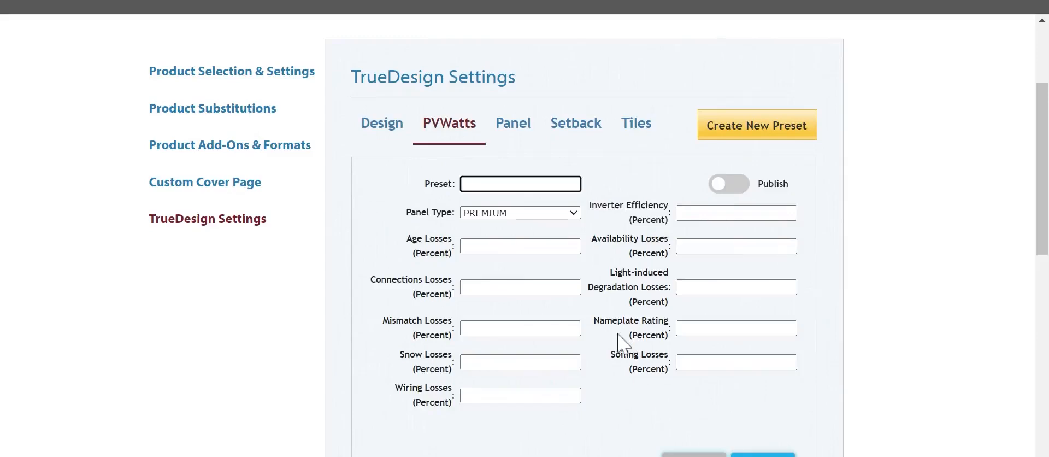
Step: Examine the Universal_PVWatts preset, the efficiency and loss fields of the PVWatts form, and the list of PVWatts presets
scroll(619, 341, "down", 3)
left_click(508, 429)
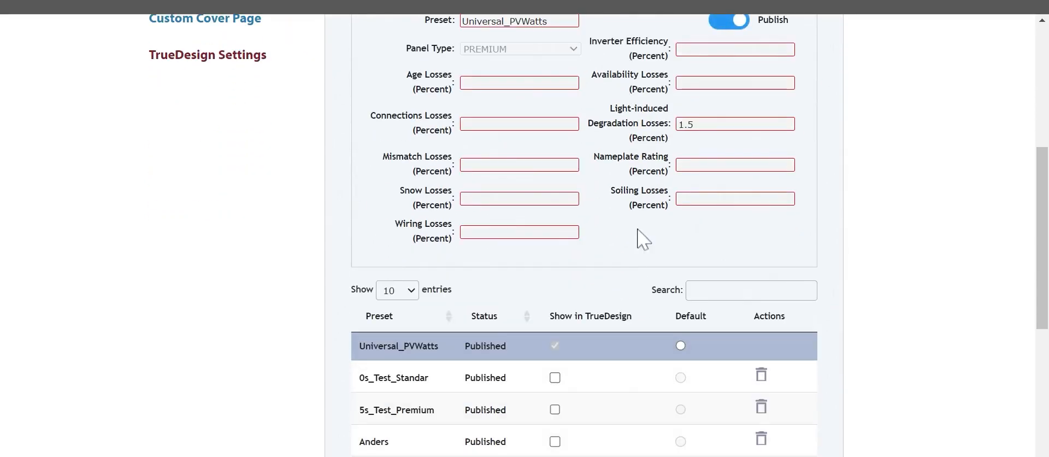
scroll(643, 238, "up", 3)
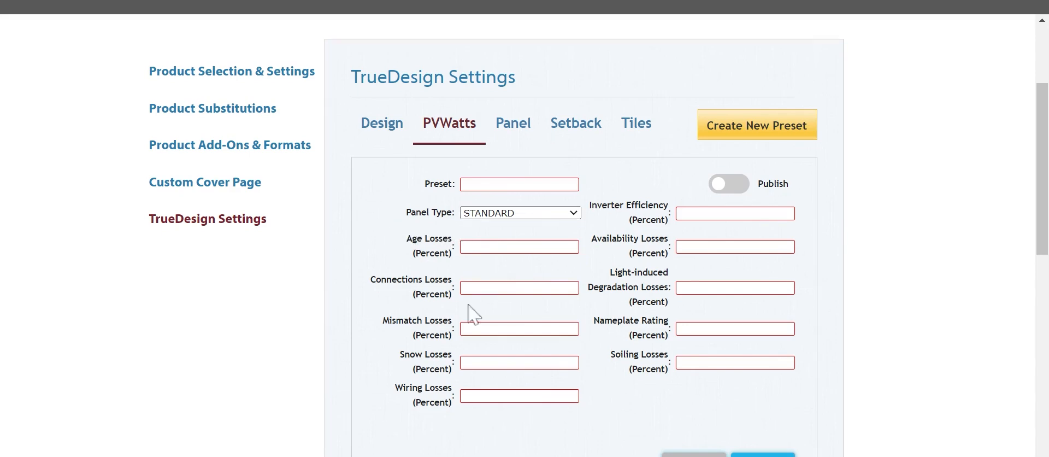
left_click(696, 215)
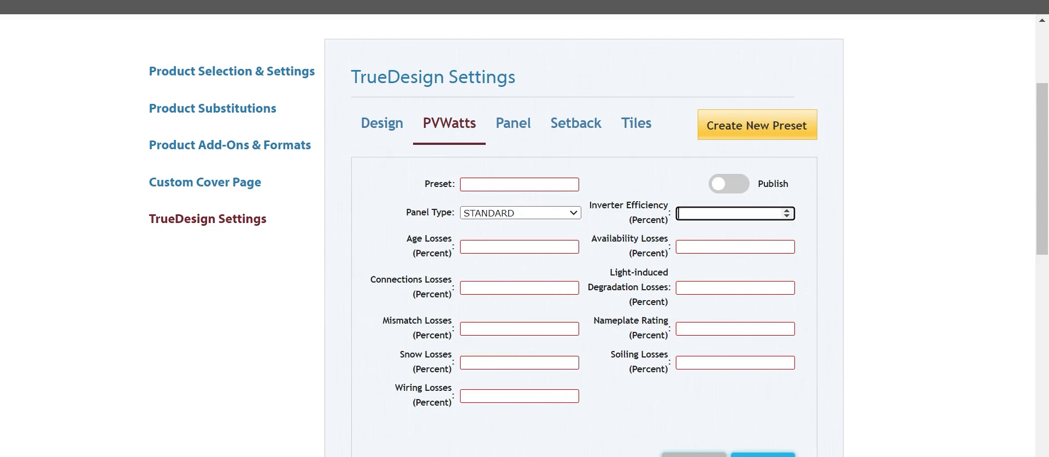
scroll(735, 131, "down", 3)
scroll(735, 131, "up", 2)
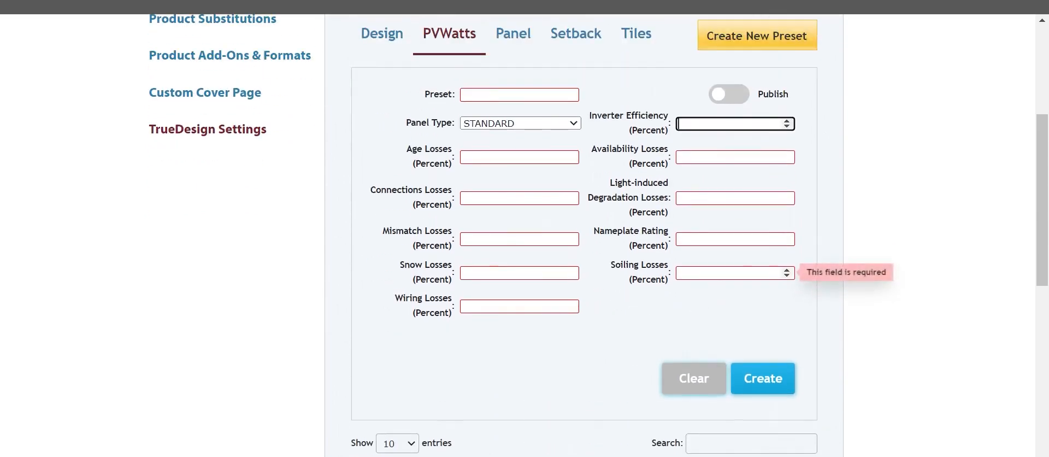
scroll(754, 388, "down", 3)
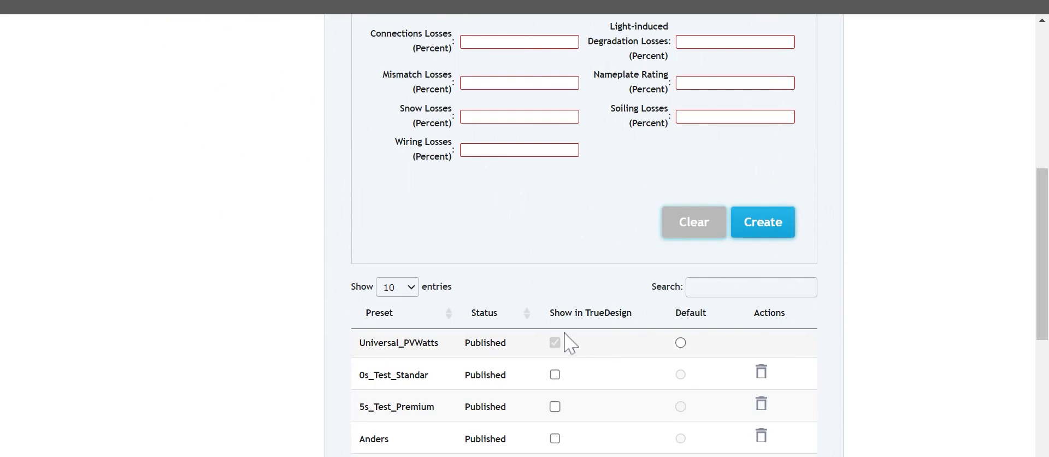
scroll(650, 281, "up", 8)
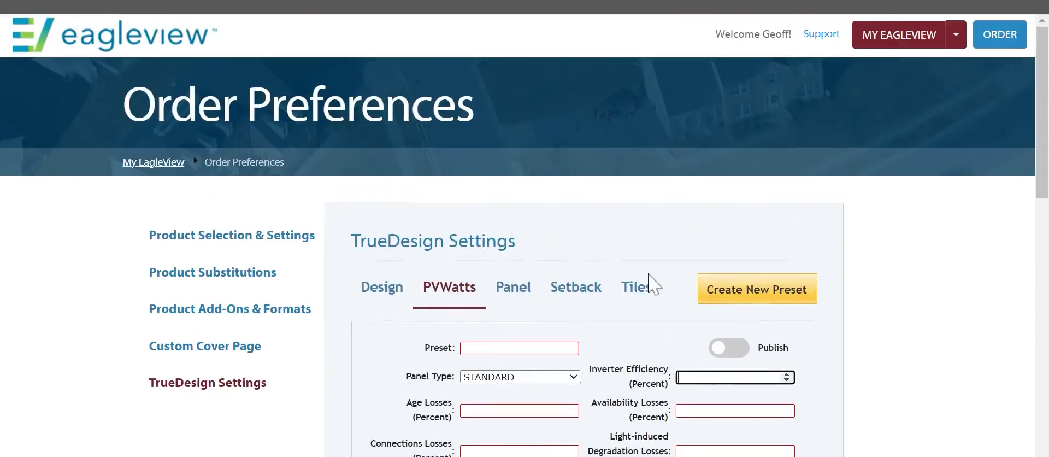
Step: Open the Panel settings and enter ABC 400w as both the preset name and the panel name
left_click(502, 288)
scroll(499, 267, "down", 2)
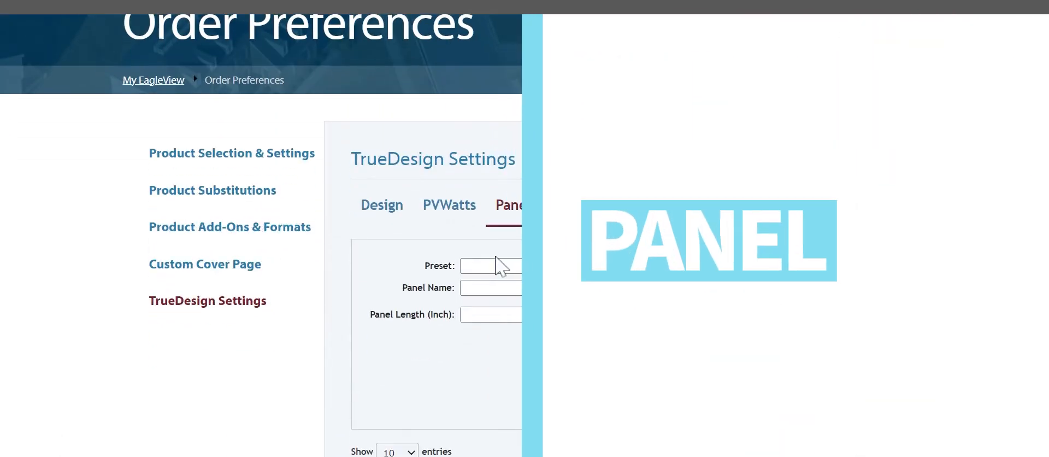
left_click(486, 266)
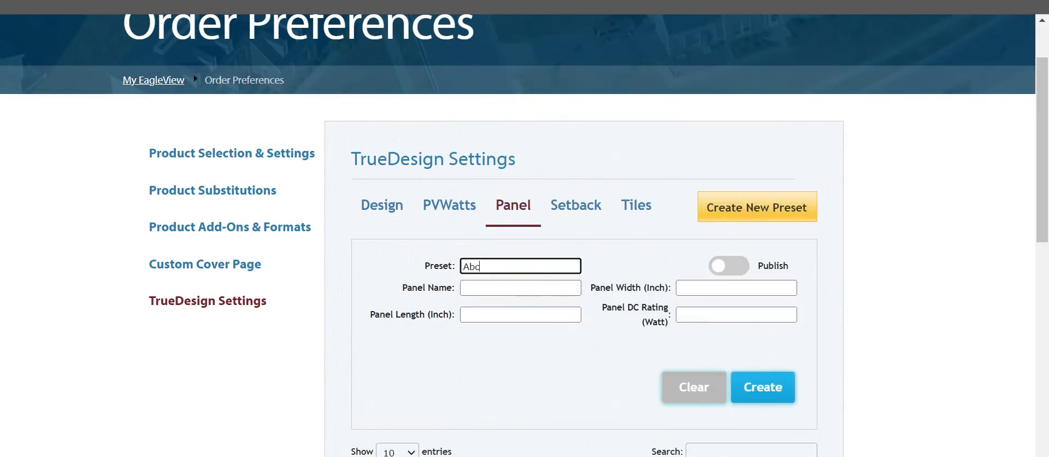
type("ABC 400w")
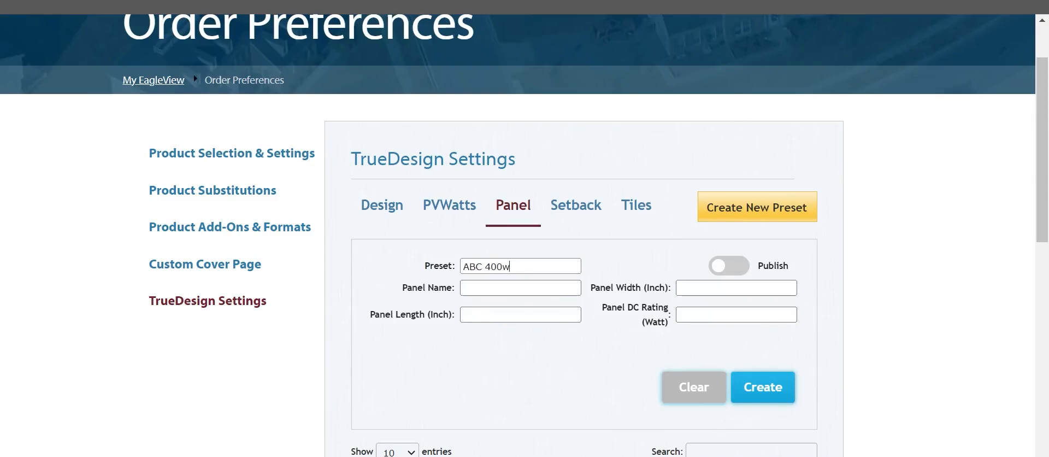
left_click_drag(509, 266, 460, 268)
key("ctrl+c")
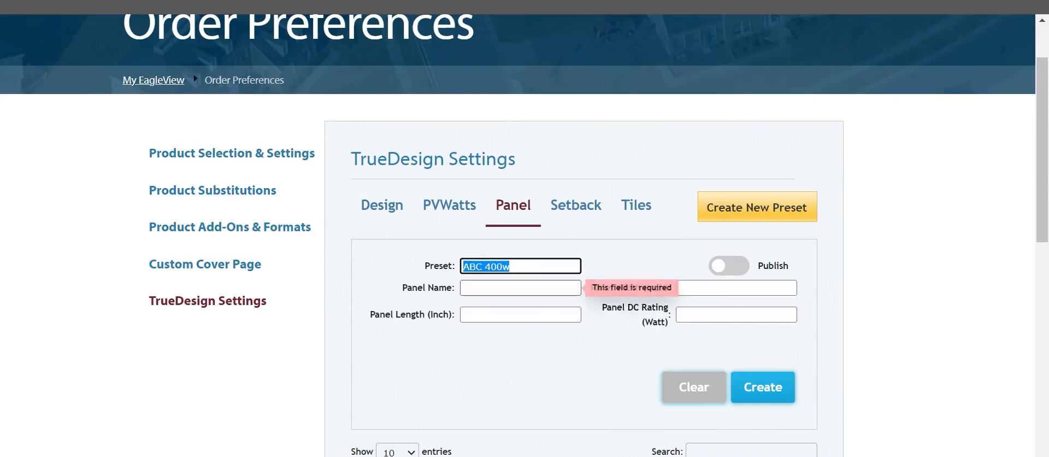
left_click(465, 287)
key("ctrl+v")
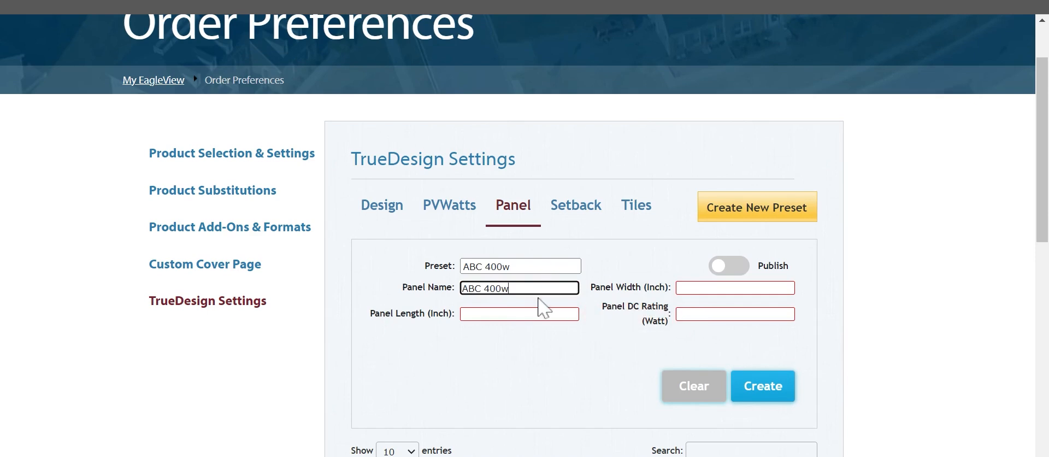
Step: Set the panel length to 74 inches, the panel width to 36.1 inches and the DC rating to 400 watts
key("Tab")
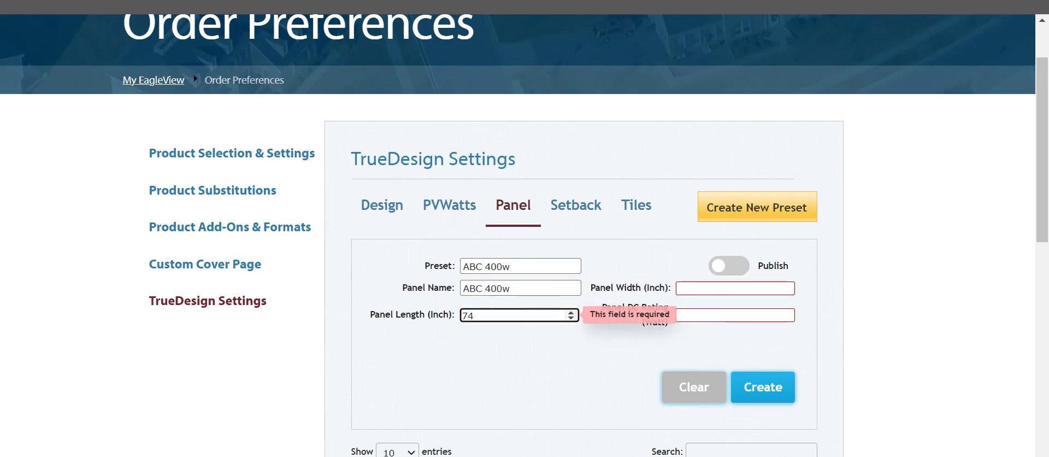
key("Tab")
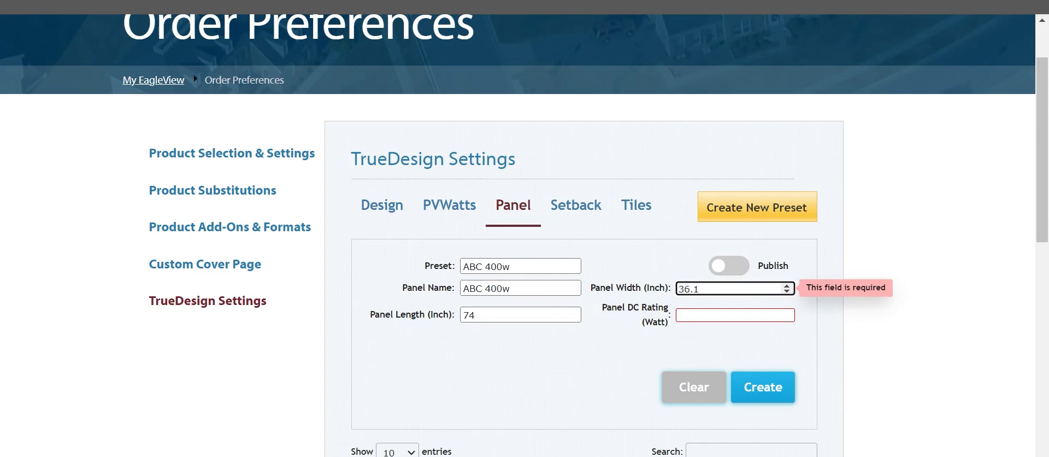
key("Tab")
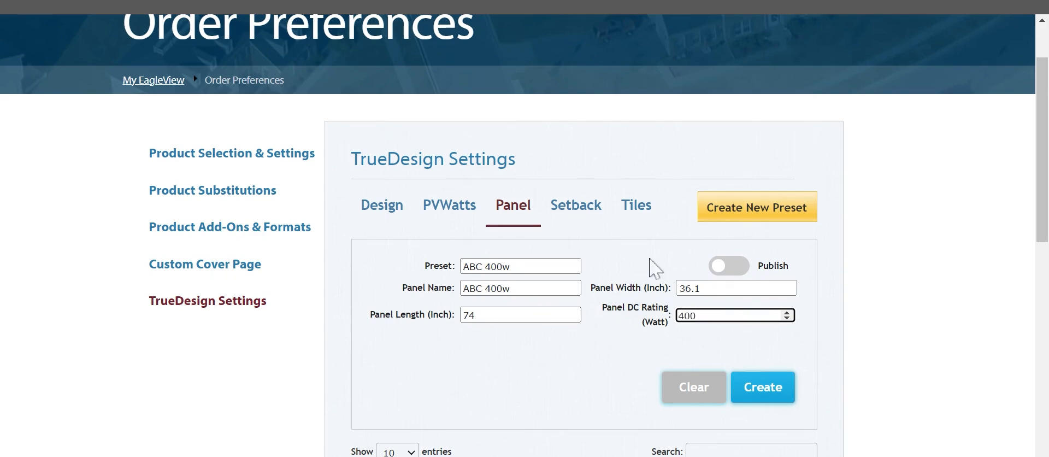
Step: Look through the list of existing panel presets with their status, TrueDesign visibility and default options
scroll(763, 392, "down", 3)
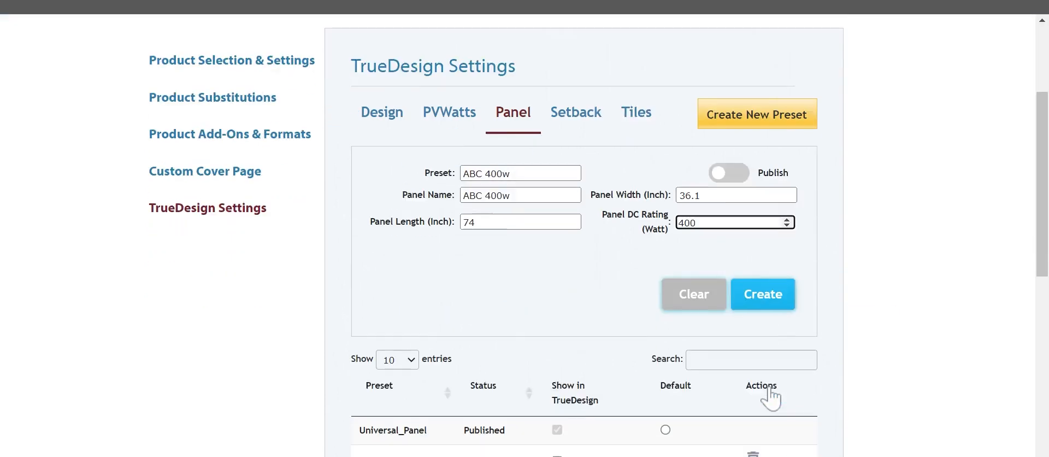
scroll(590, 407, "down", 8)
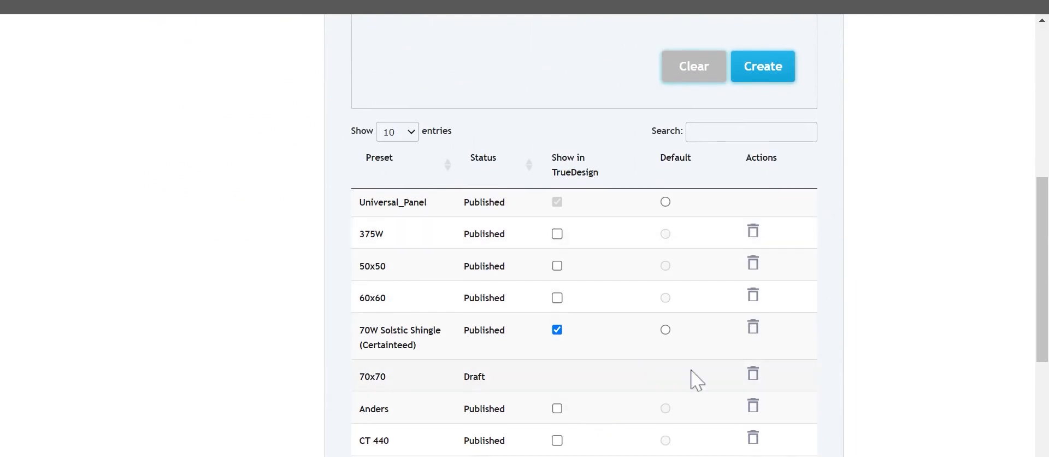